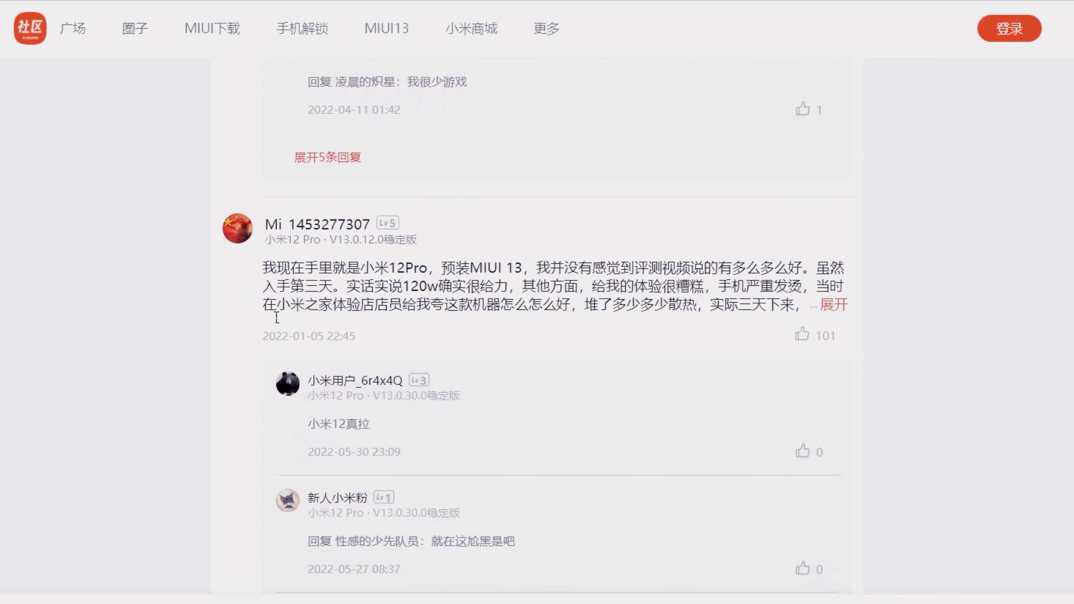
Step: Scroll down through the comments and nested replies on the Xiaomi 12 Pro MIUI 13 post
scroll(691, 308, down, 13)
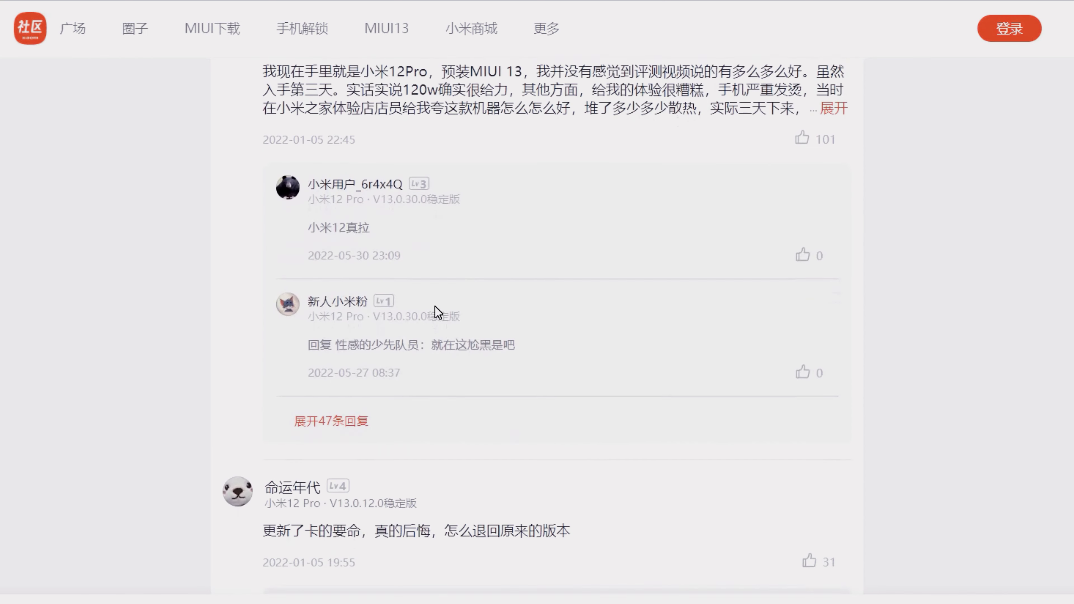
scroll(389, 312, down, 6)
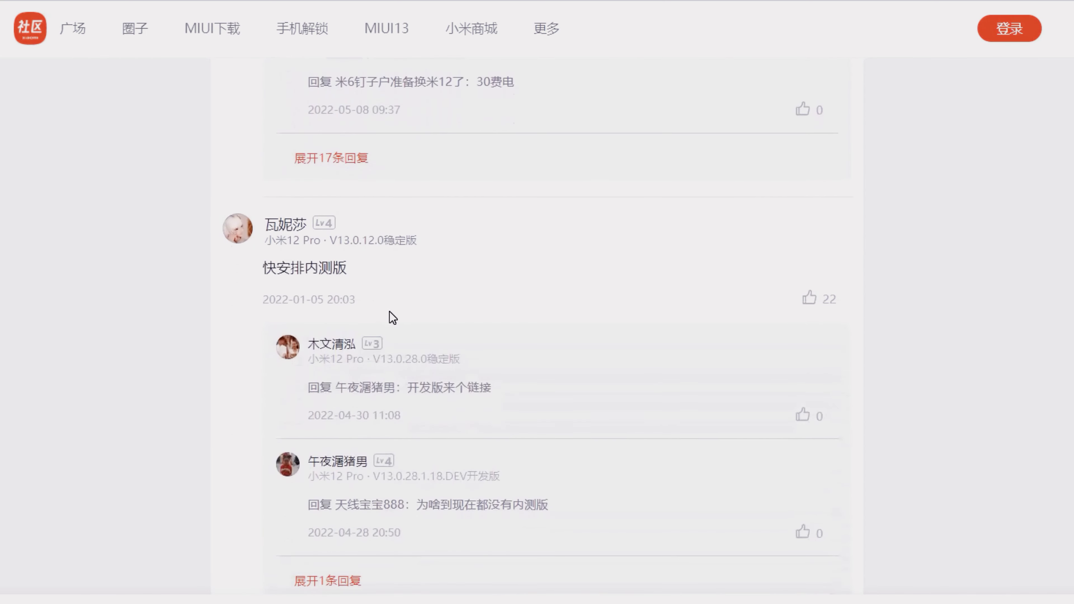
scroll(408, 314, down, 15)
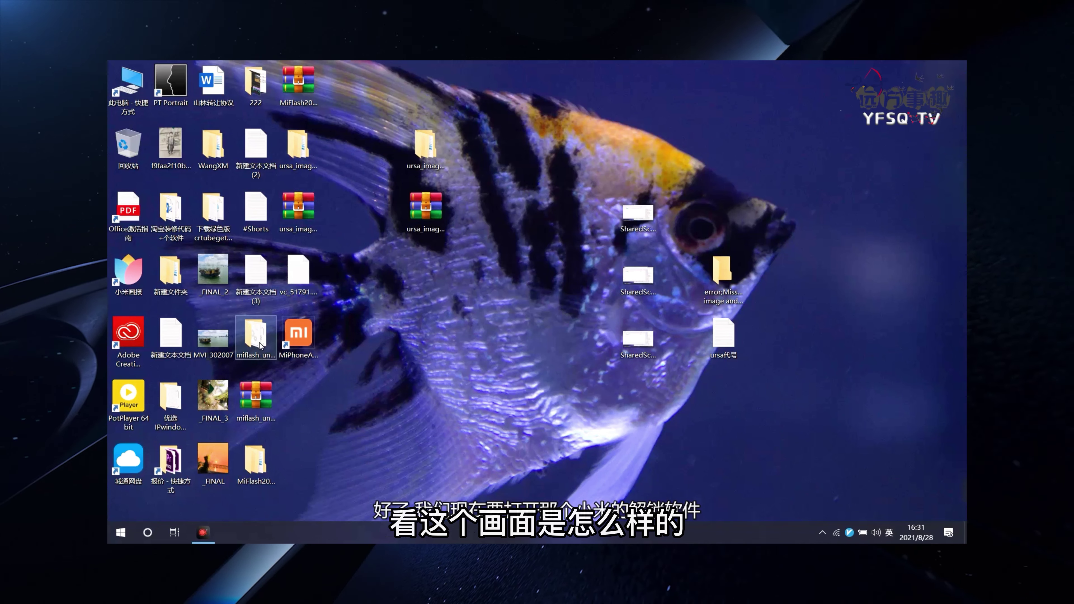
Step: Launch miflash_unlock from the miflash_unlock-5.5.224.55 folder and accept its disclaimer (同意)
double_click(256, 336)
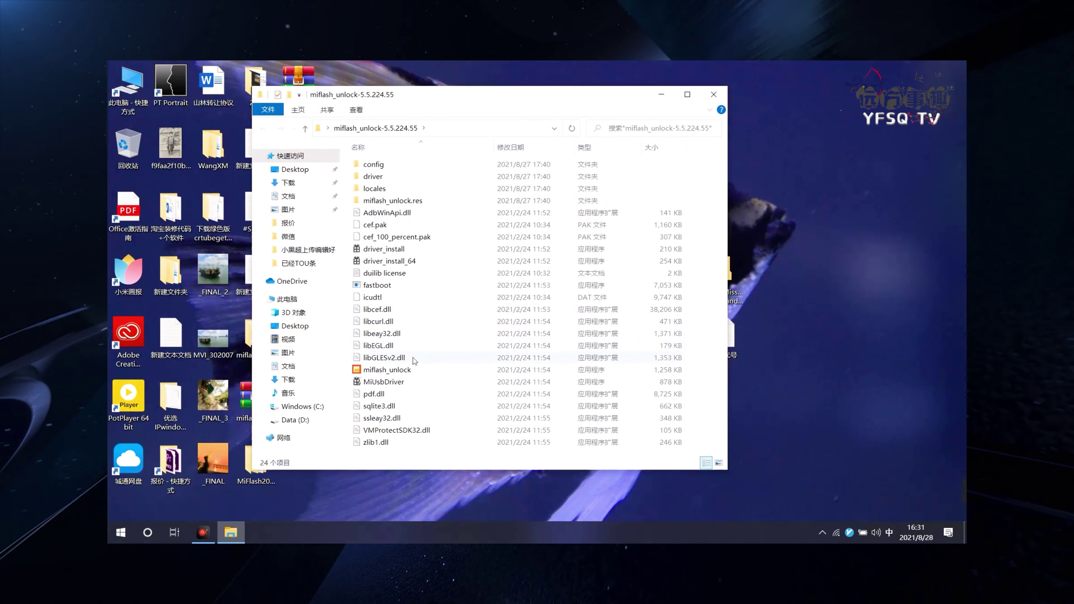
click(404, 369)
double_click(404, 370)
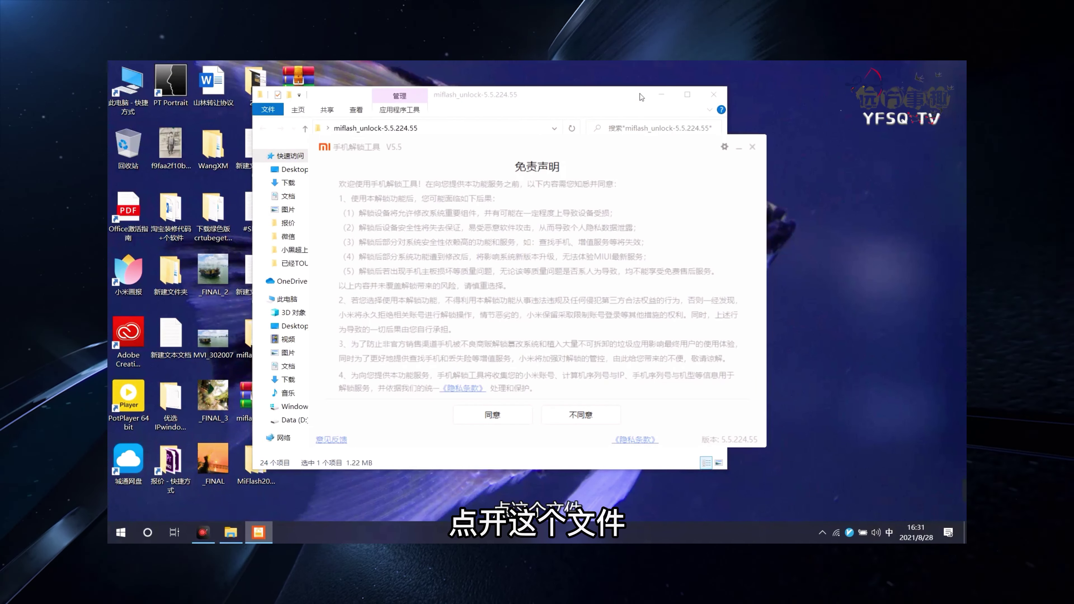
click(657, 98)
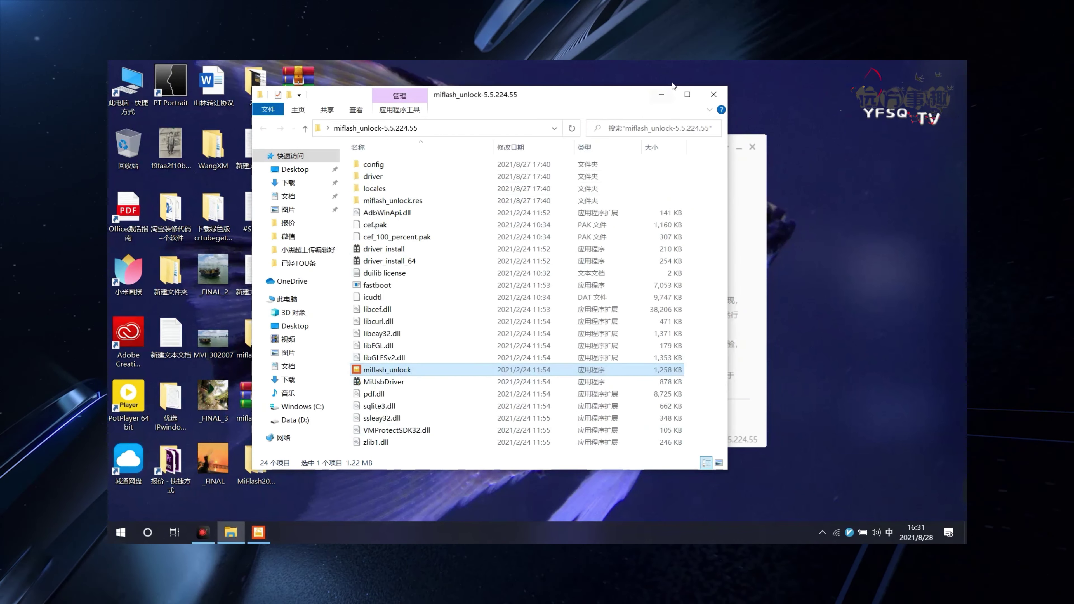
click(492, 415)
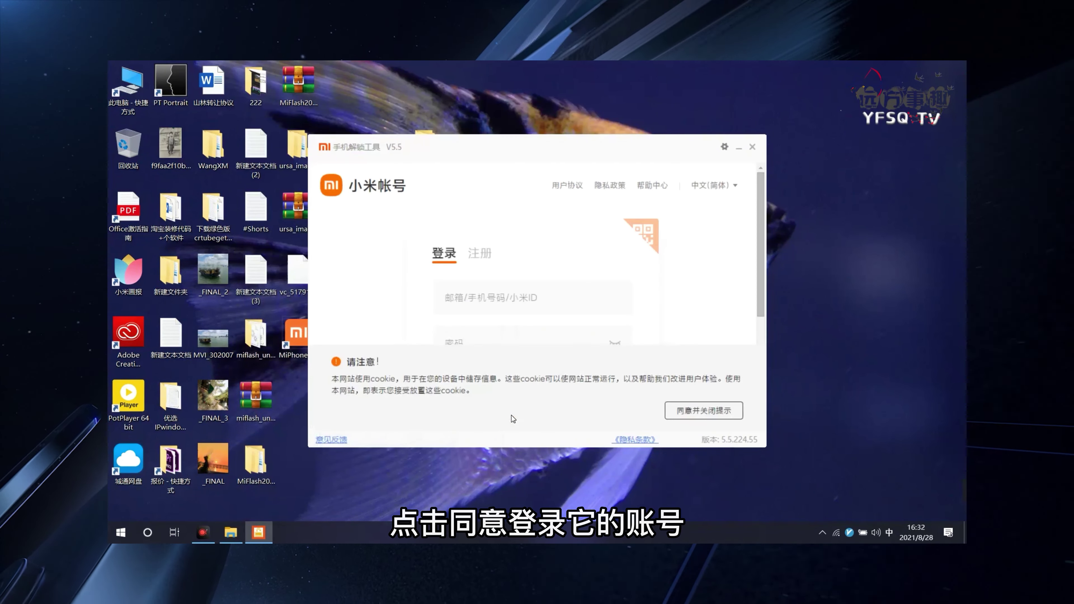
Step: Sign in to Mi Unlock Tool with the Mi account name and password
click(526, 312)
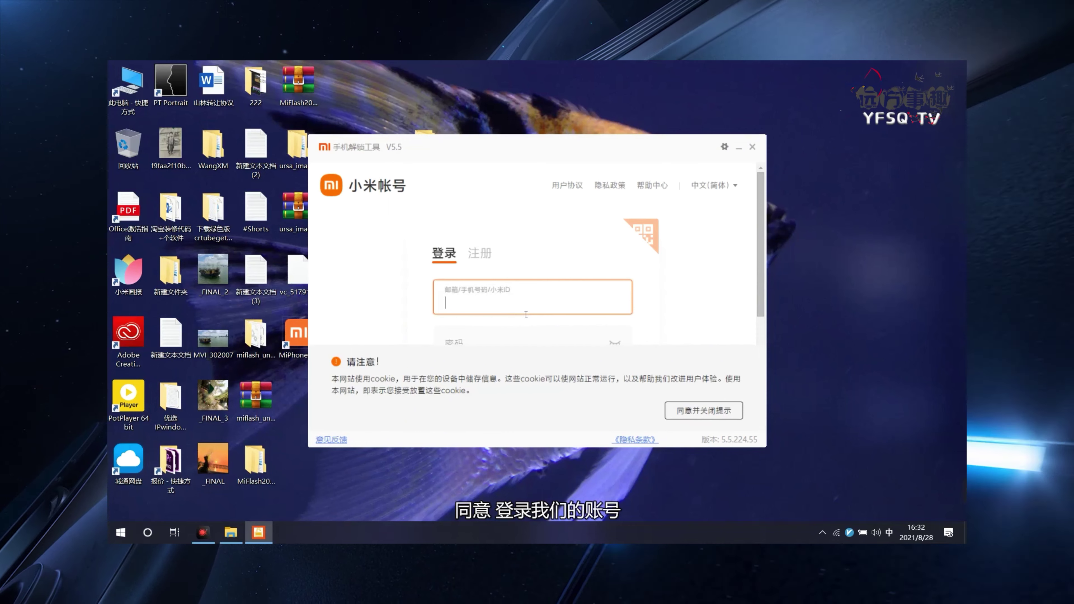
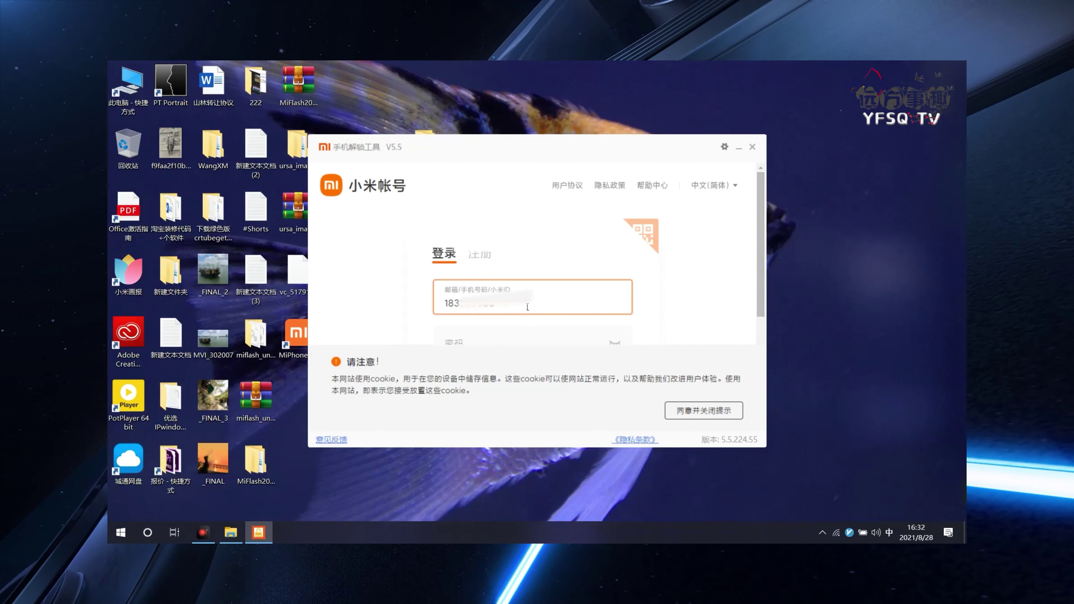
key(Tab)
key(shift)
scroll(520, 296, down, 1)
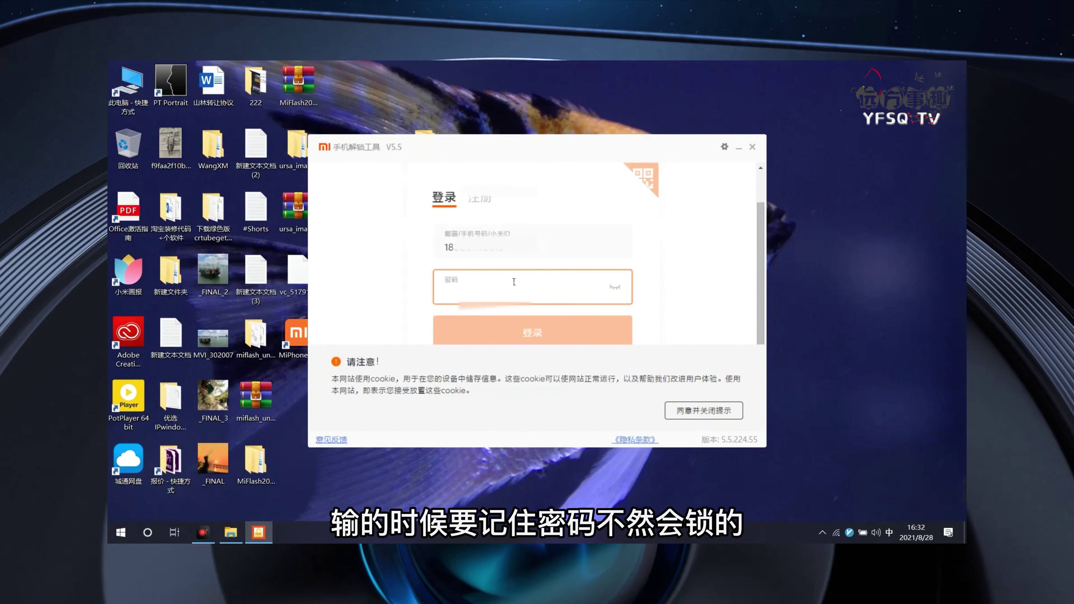
key(Return)
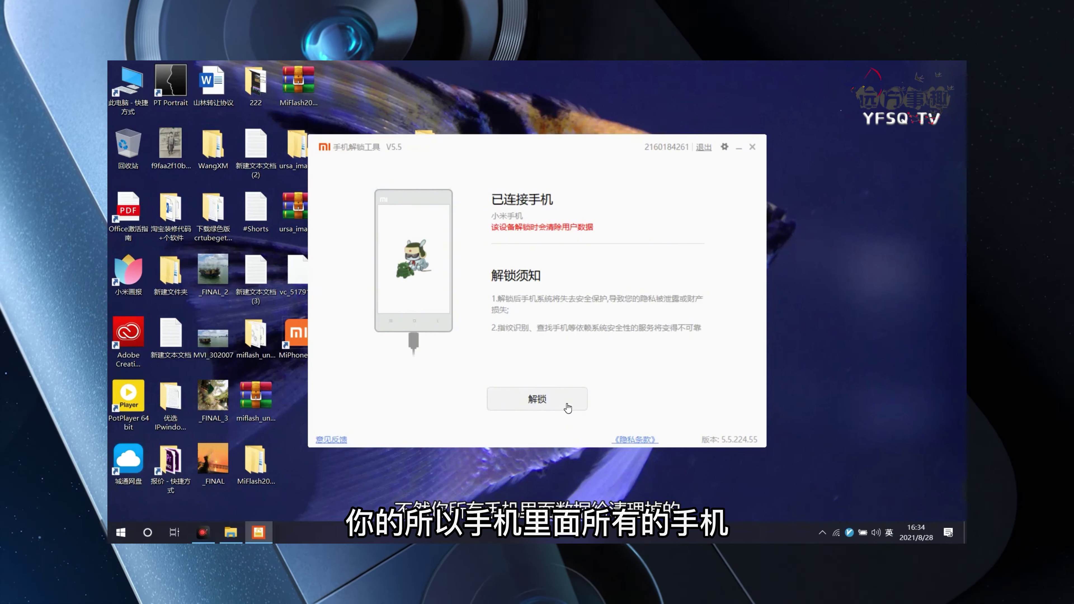
Step: Unlock the phone, confirming both data-erase and ROM warnings, then close Mi Unlock Tool
click(568, 407)
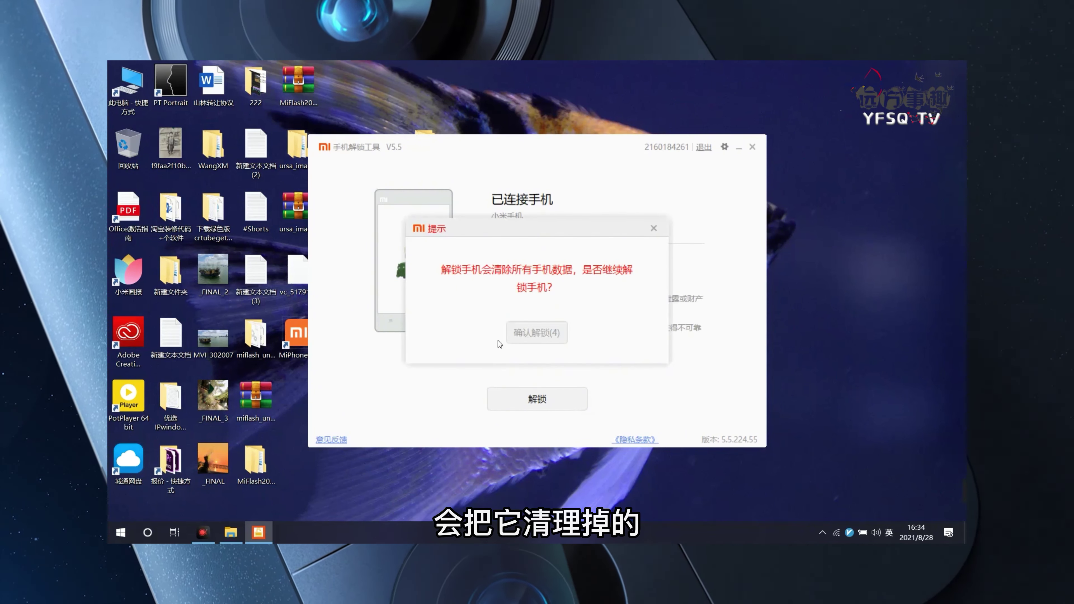
click(535, 333)
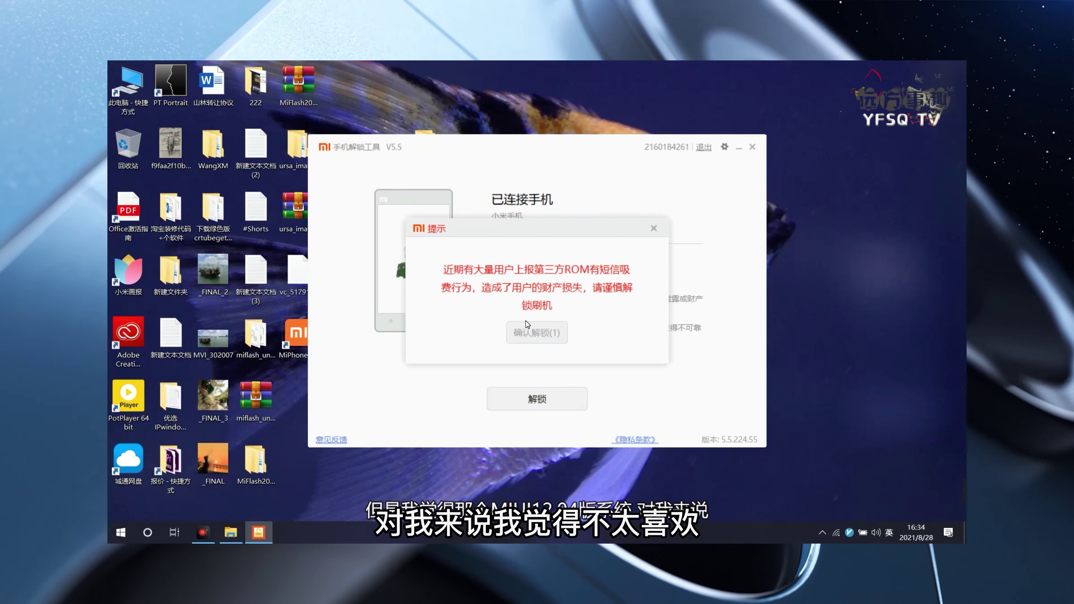
click(542, 338)
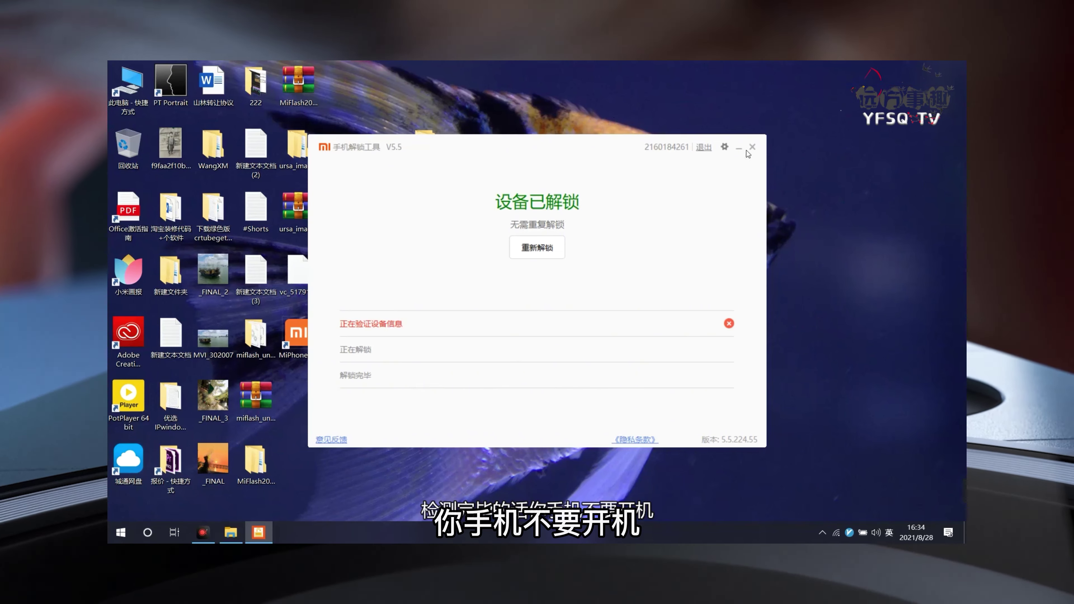
click(751, 148)
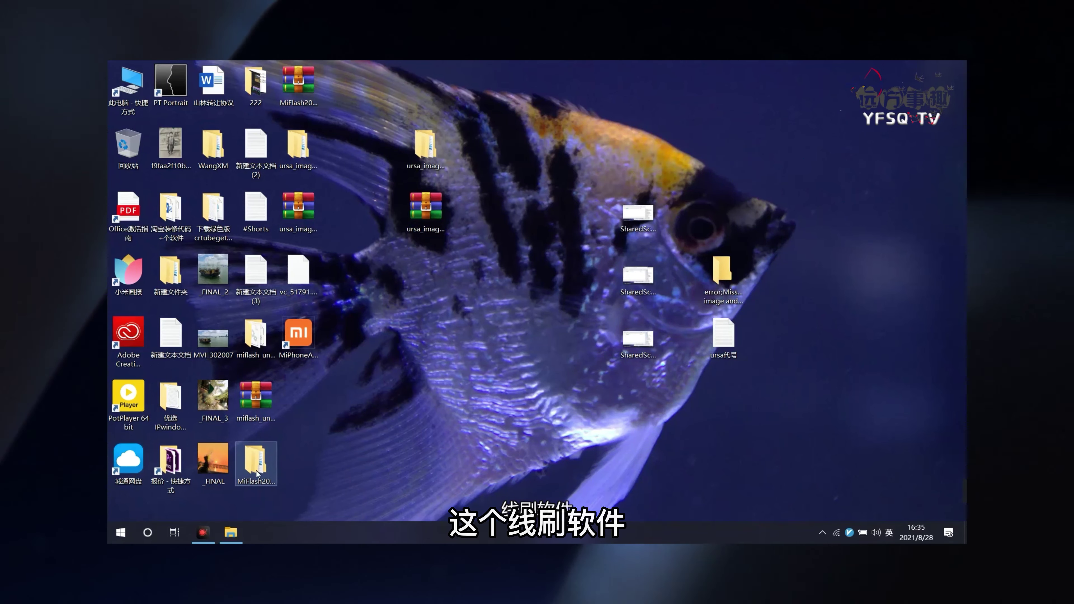
Step: Launch XiaoMiFlash from MiFlash2018-5-28-0 and set its ROM path to the ursa_images_V12.0.5.0 folder
double_click(256, 467)
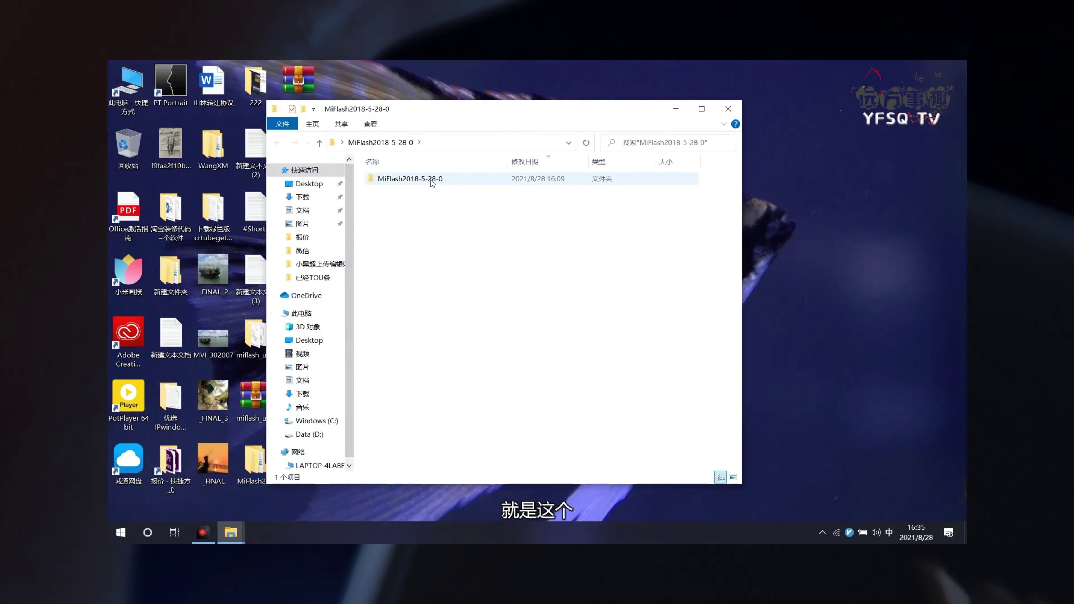
double_click(431, 180)
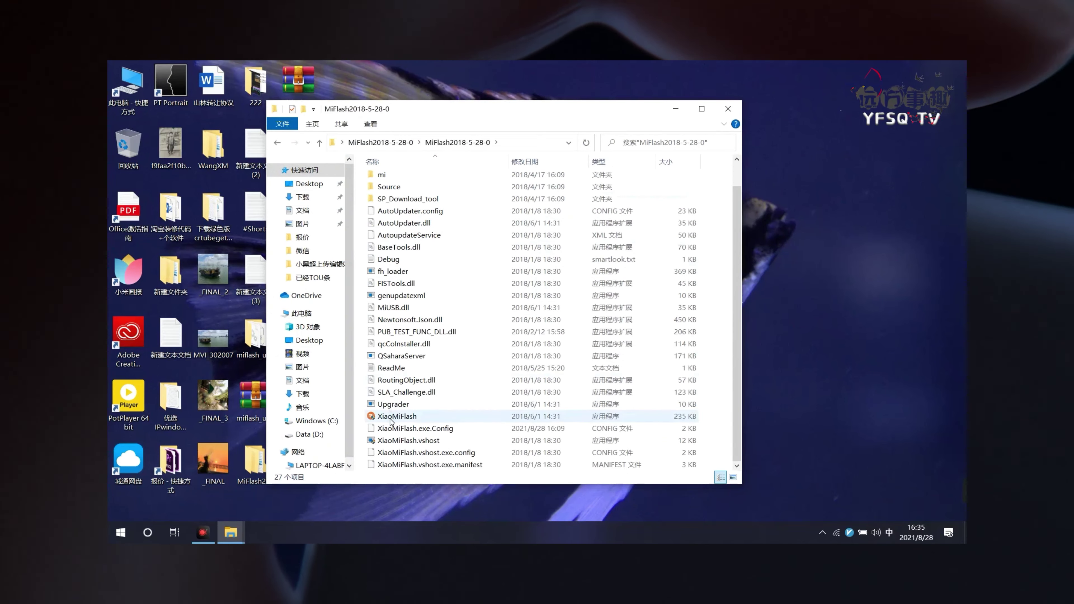
click(391, 419)
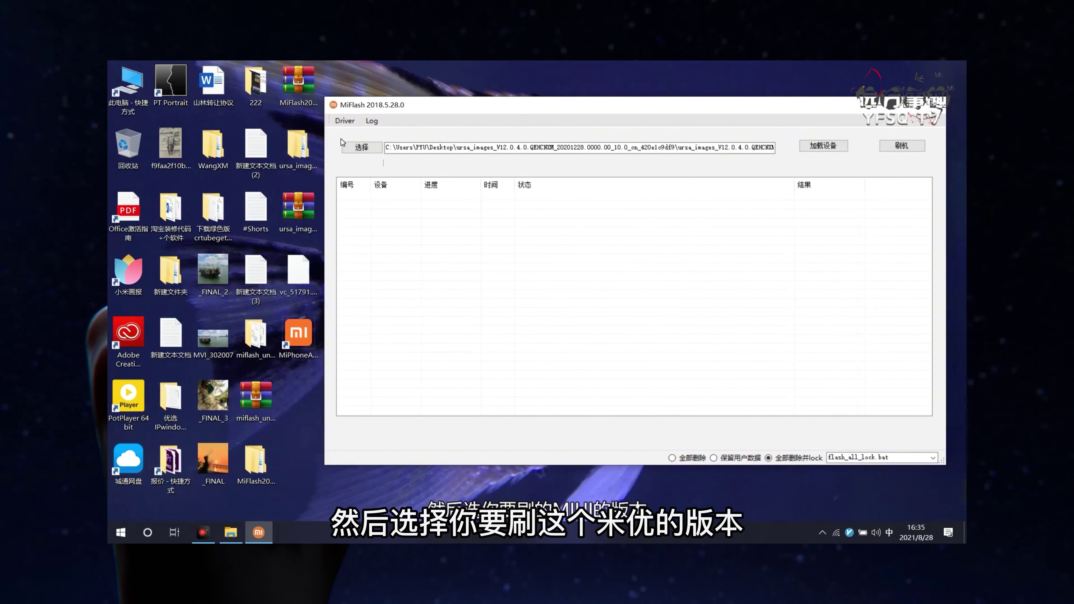
click(376, 147)
scroll(520, 346, down, 1)
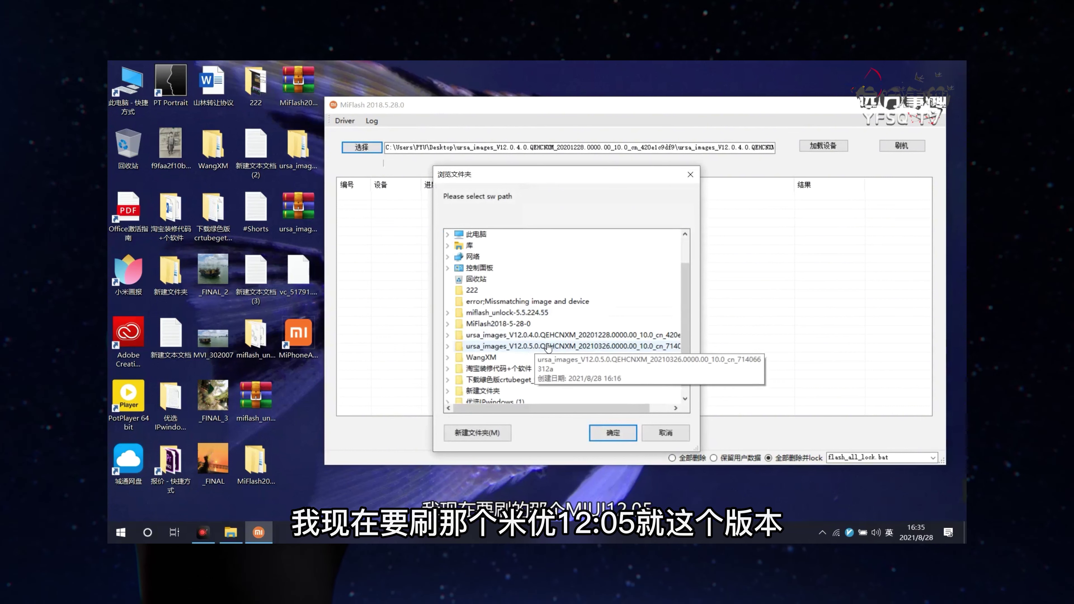
click(533, 352)
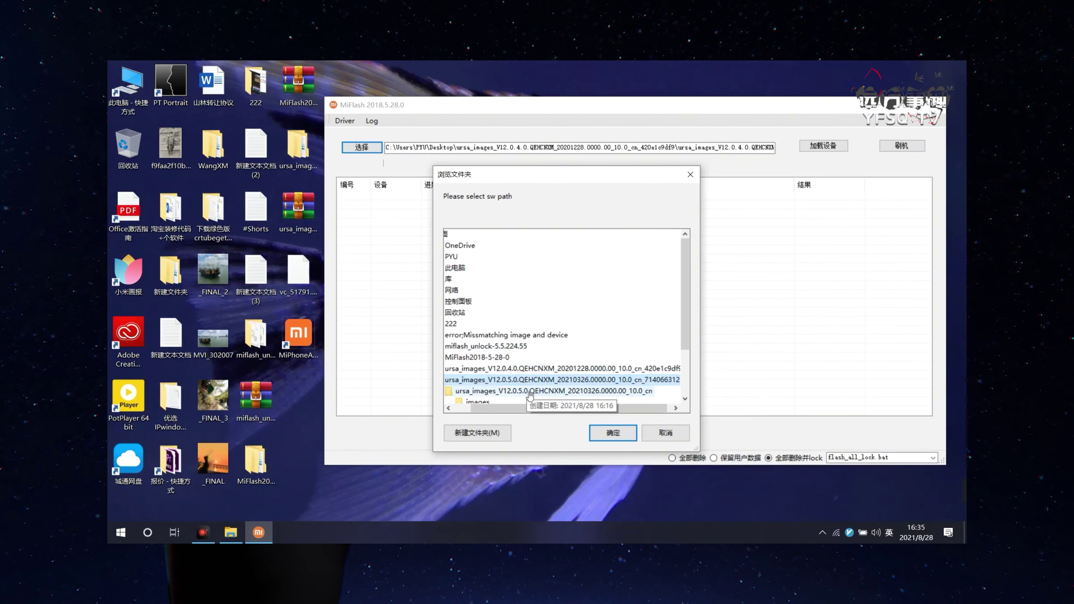
click(530, 392)
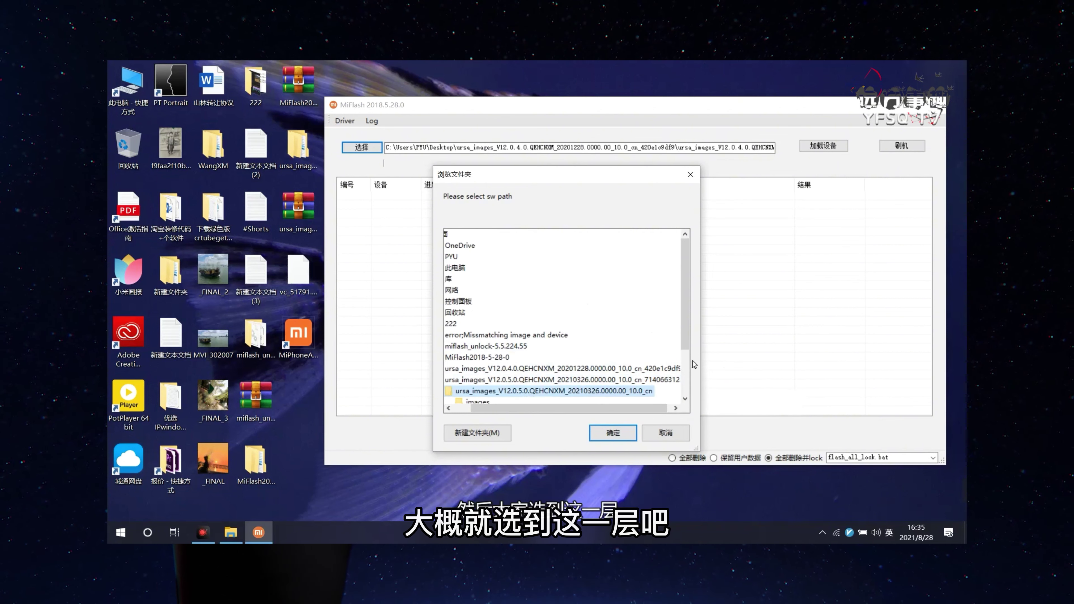
click(612, 432)
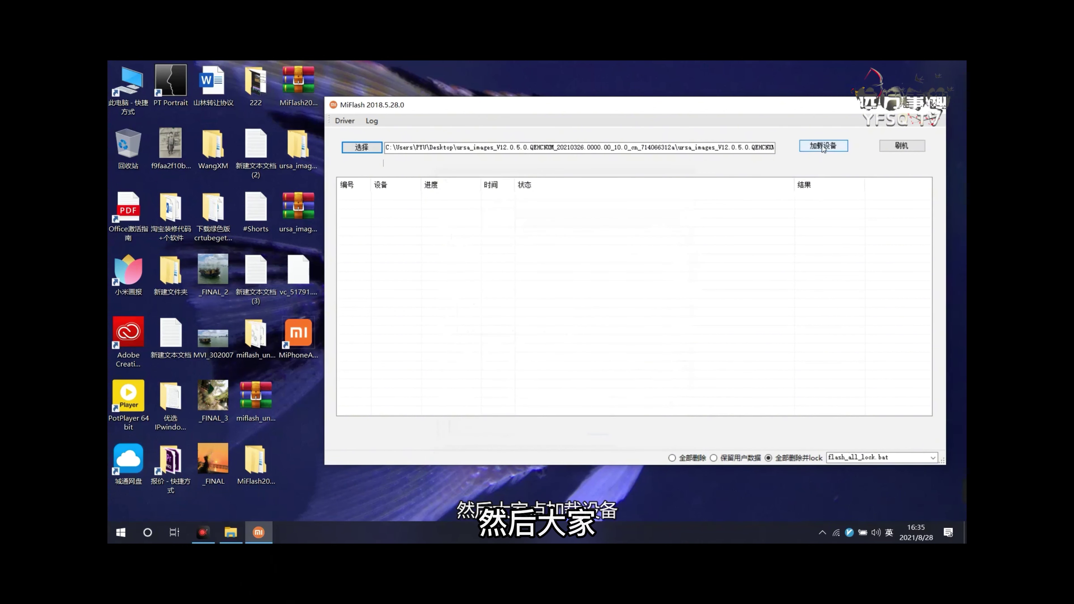
Step: Detect the phone and flash it, which fails with 'Mismatching image and device'
click(823, 145)
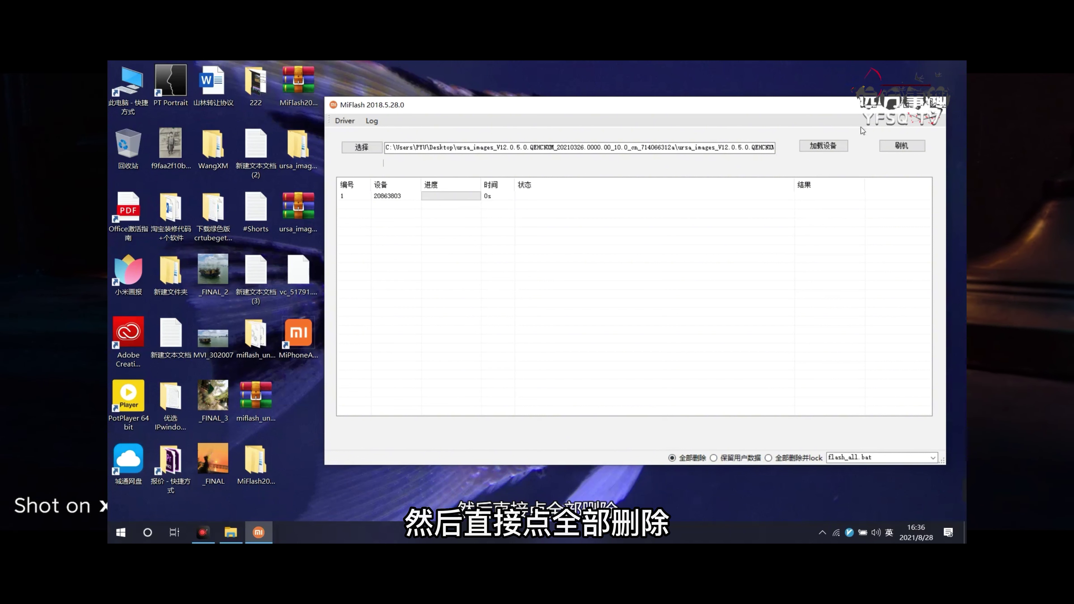
click(903, 146)
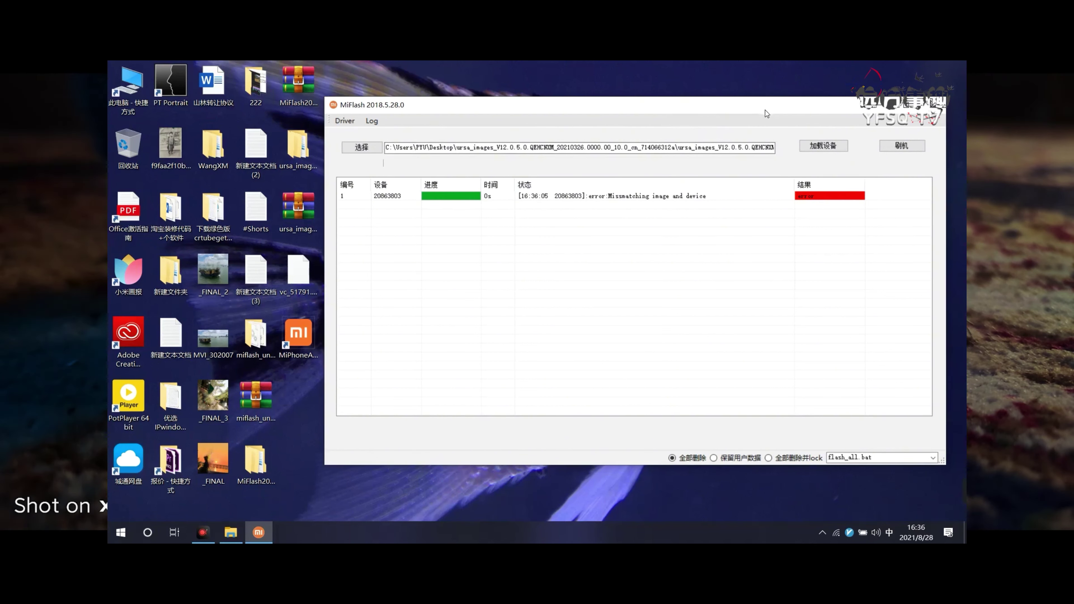
drag(765, 109, 767, 109)
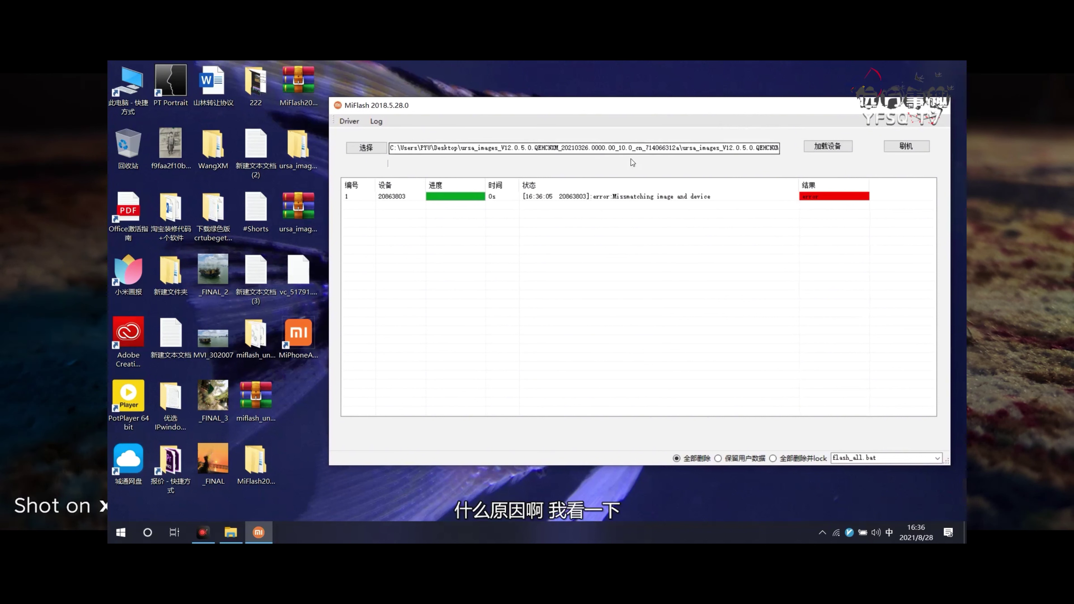
Step: Open the ursa_images ROM folder to inspect its images folder, then close it
click(633, 149)
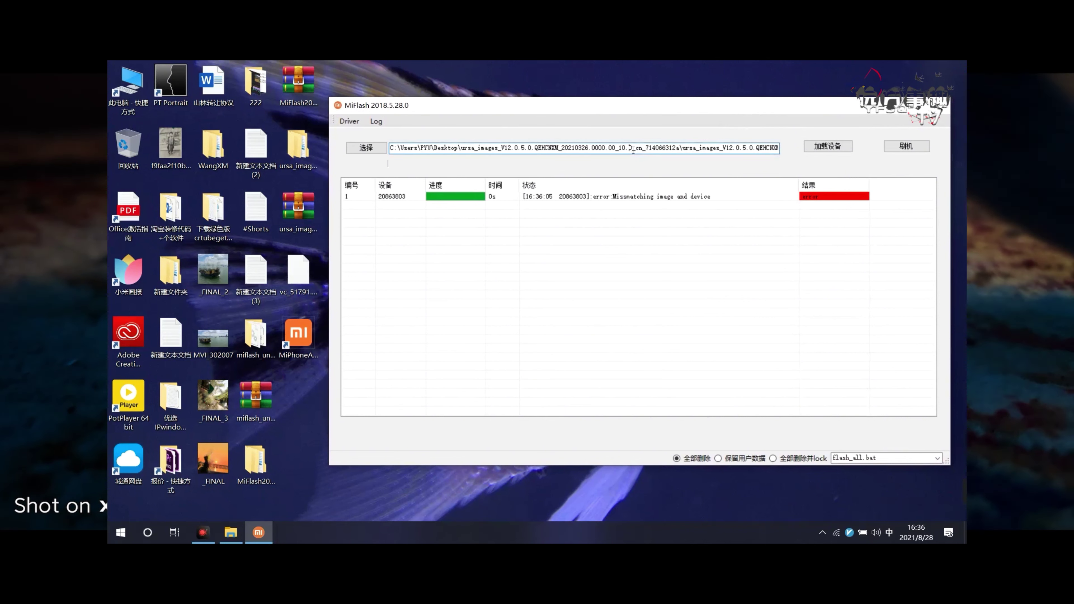
double_click(303, 156)
click(474, 184)
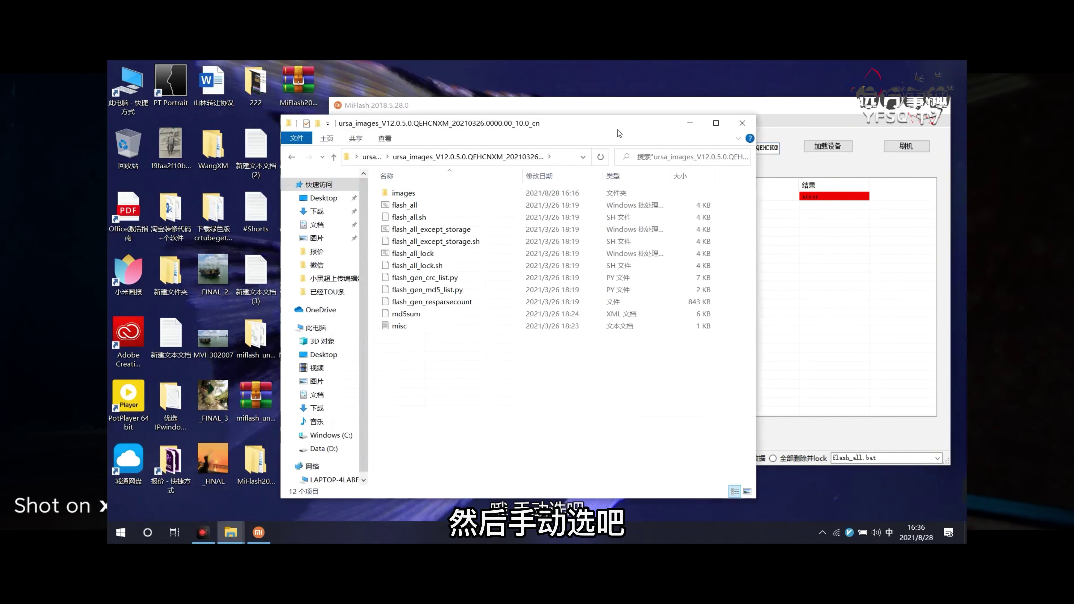
drag(617, 130, 529, 142)
click(654, 137)
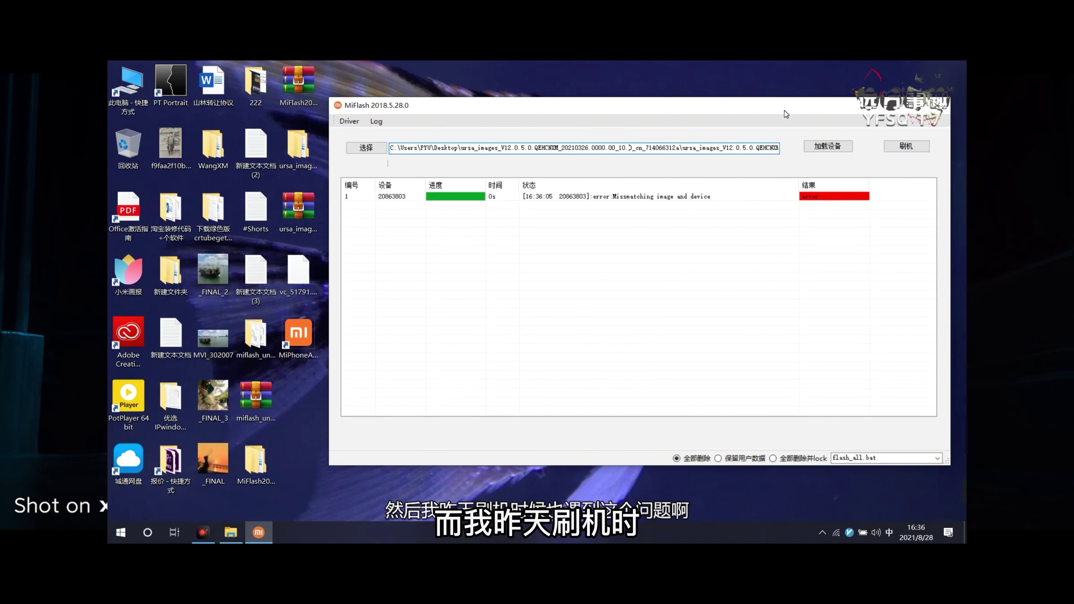
drag(777, 109, 775, 115)
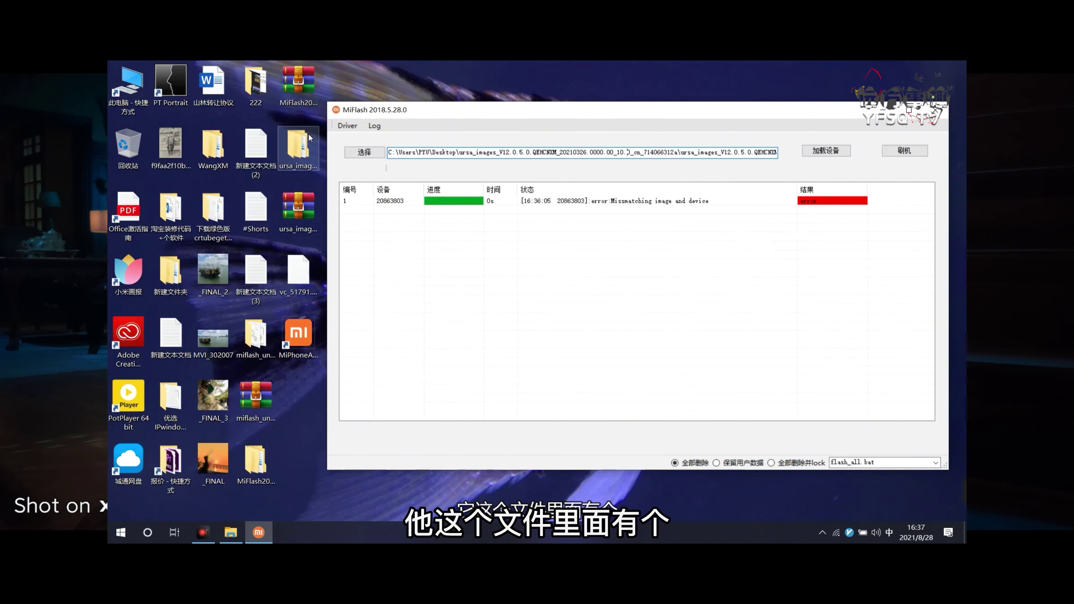
Step: Reopen the ursa_images folder, enter its inner ursa_images subfolder and select flash_all
double_click(298, 146)
click(403, 198)
double_click(403, 199)
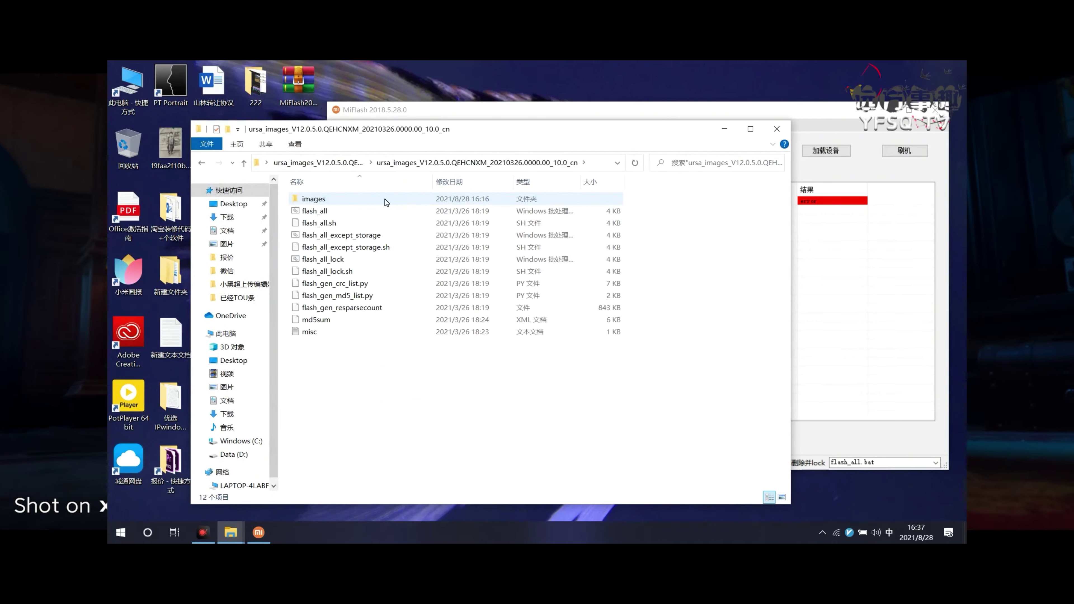
click(371, 211)
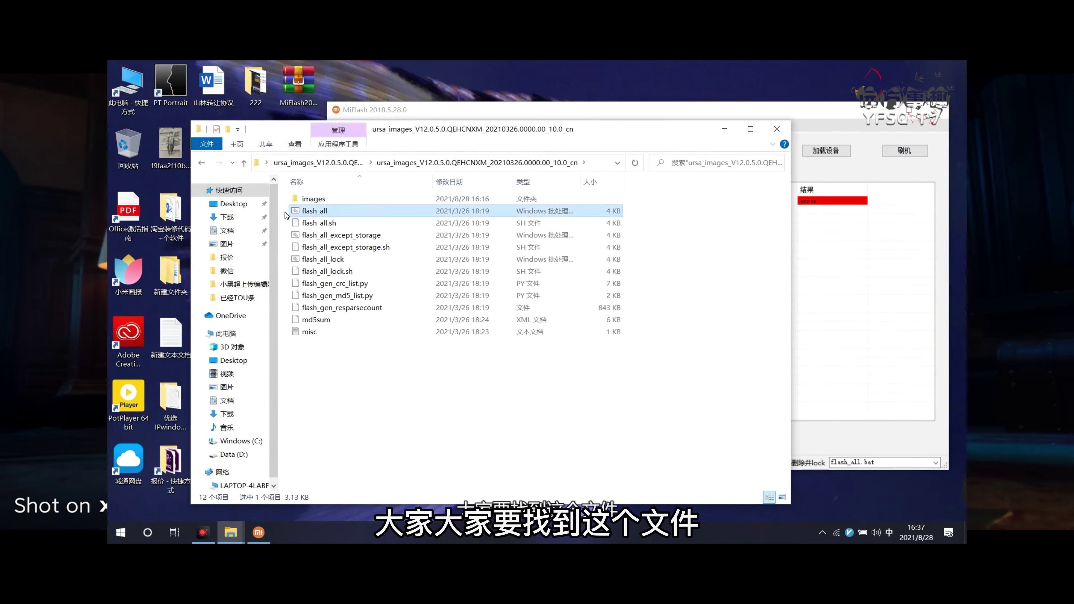
Step: Delete the two 'fastboot getvar product' check lines from flash_all in Notepad and save it
right_click(342, 211)
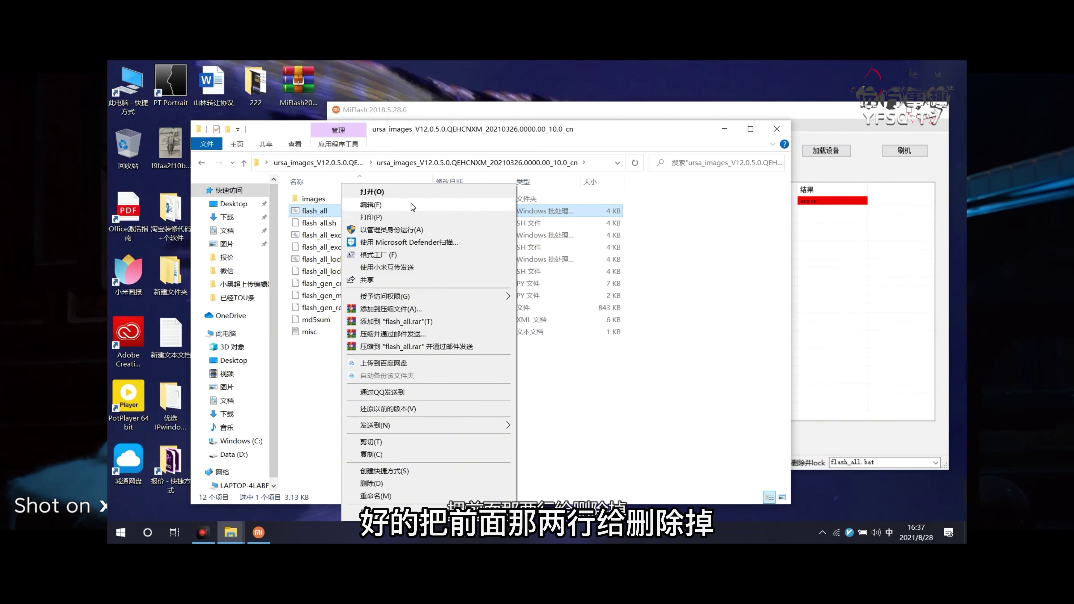
click(386, 205)
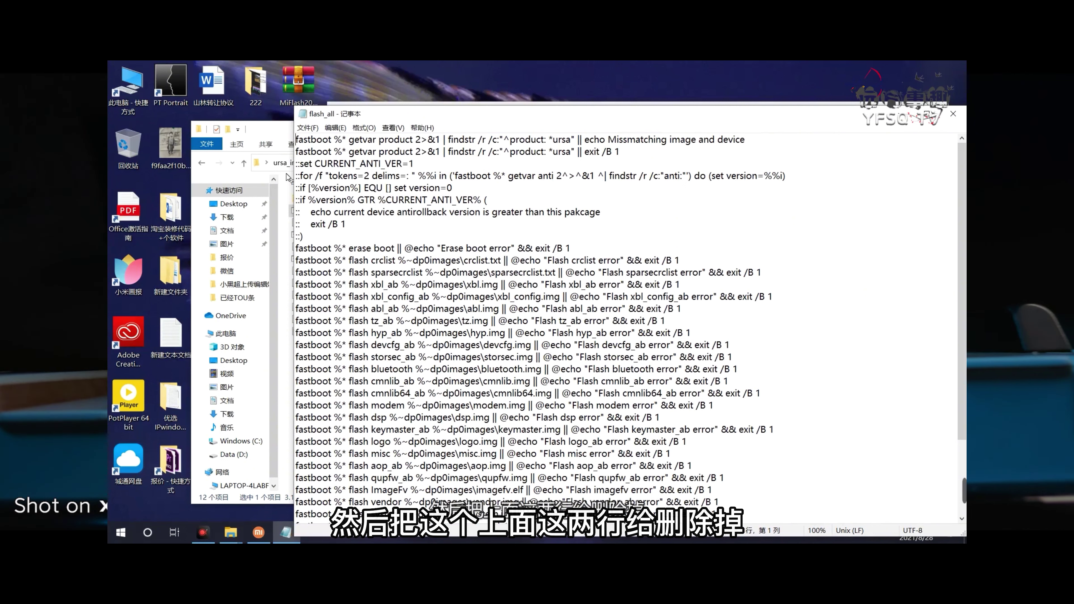
drag(620, 151, 274, 137)
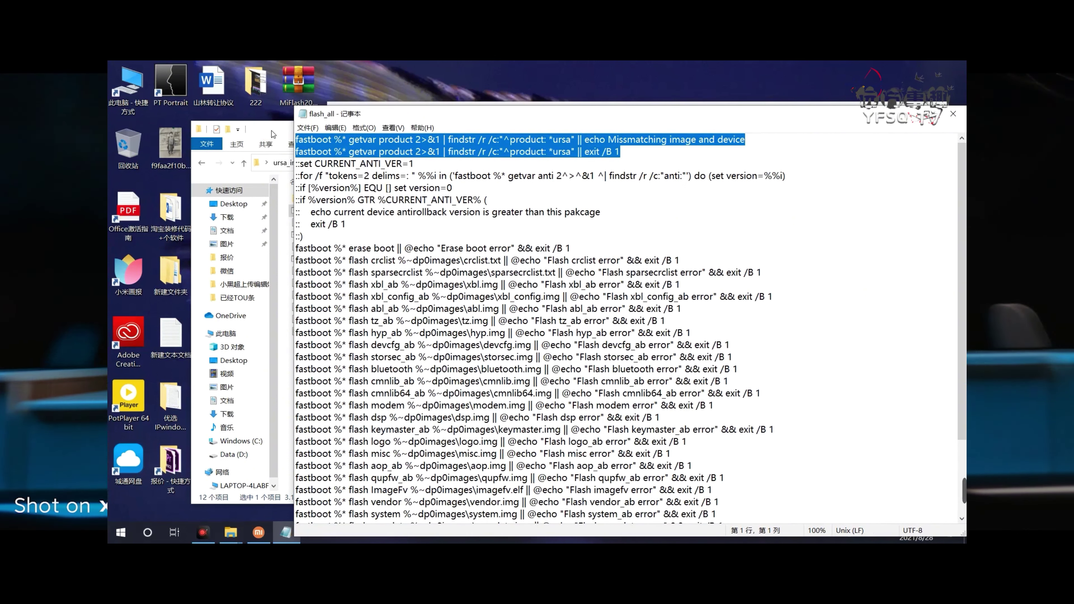
key(Delete)
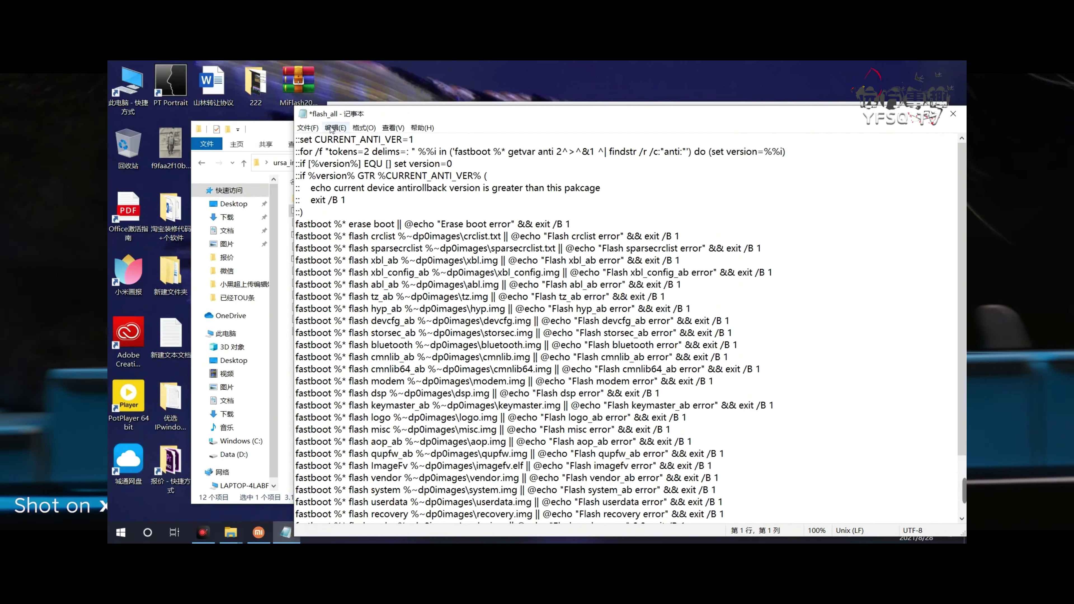
click(307, 128)
click(327, 173)
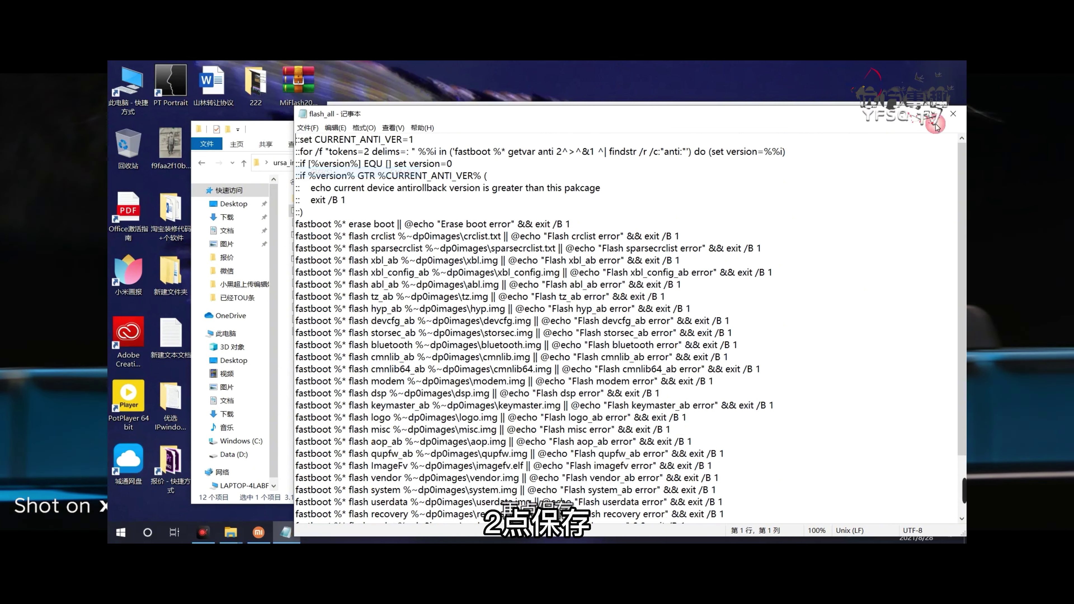
click(953, 114)
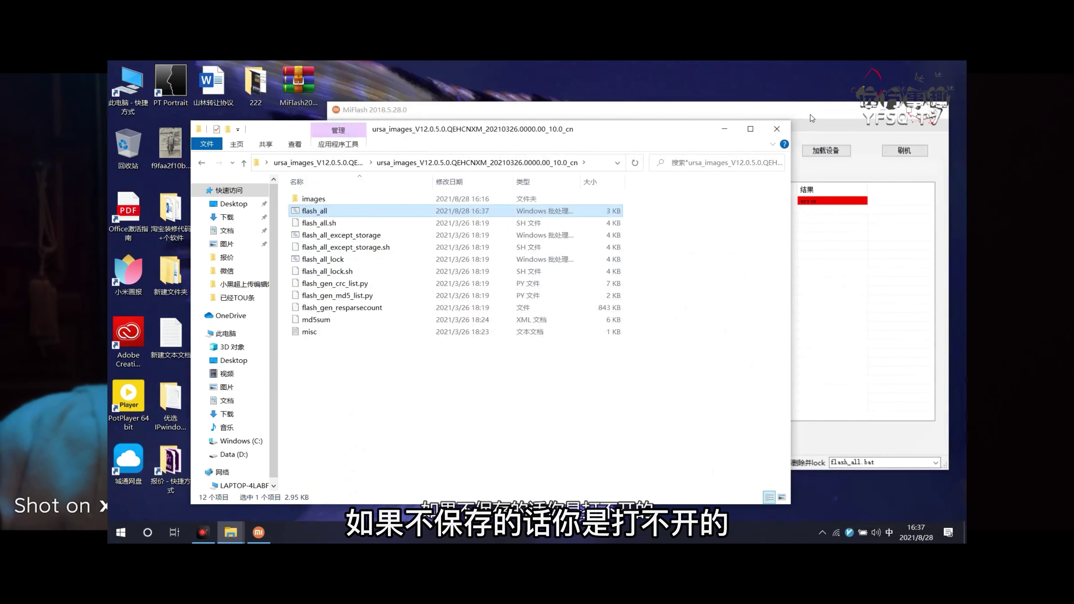
Step: Copy the inner ursa_images folder path and paste it over MiFlash's old ROM path
click(800, 115)
click(287, 126)
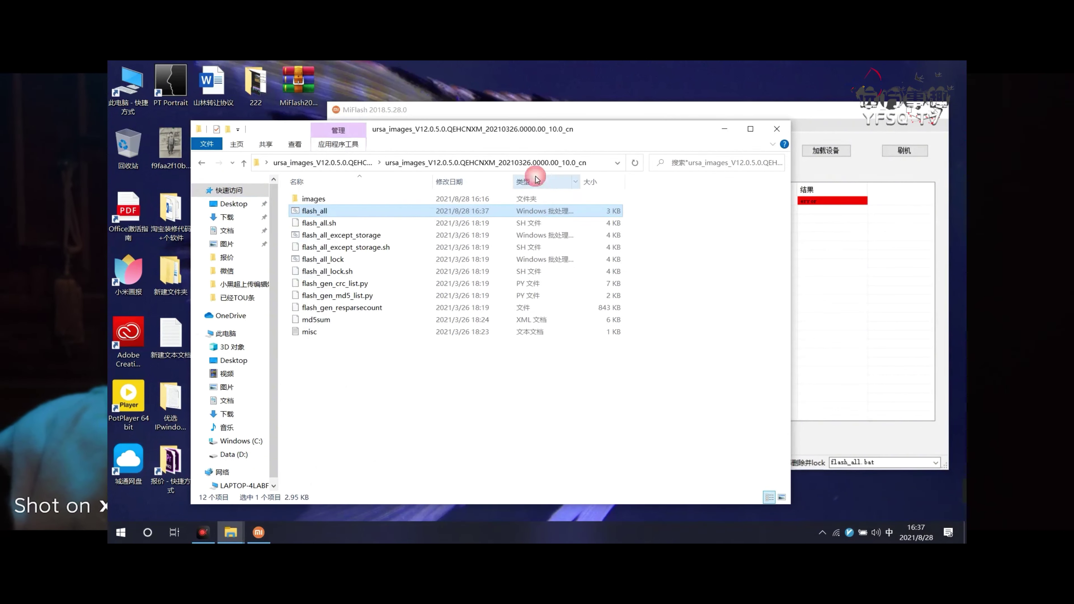
click(602, 166)
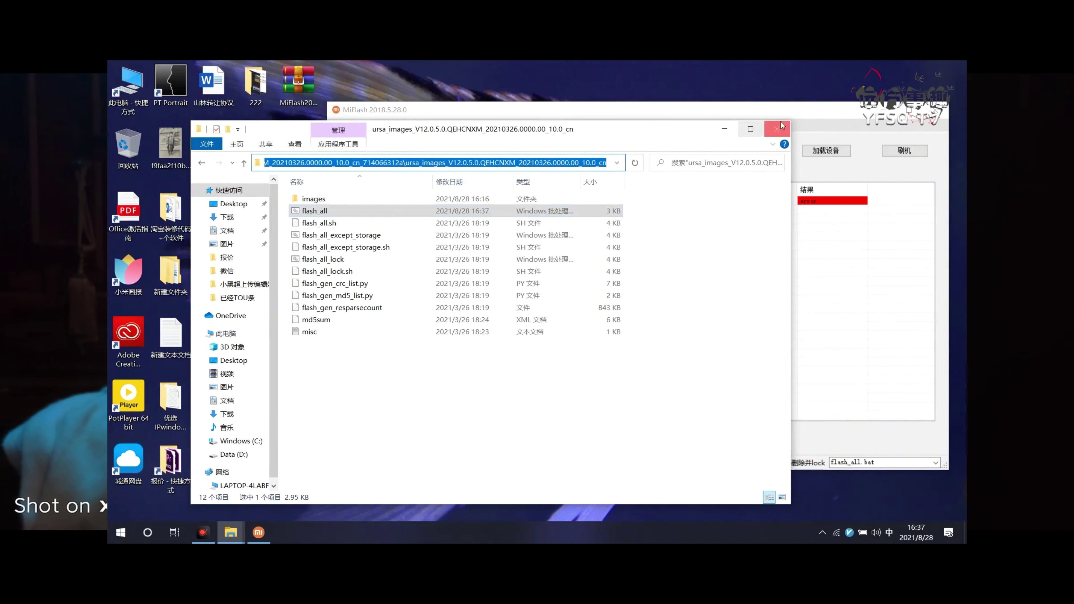
click(812, 109)
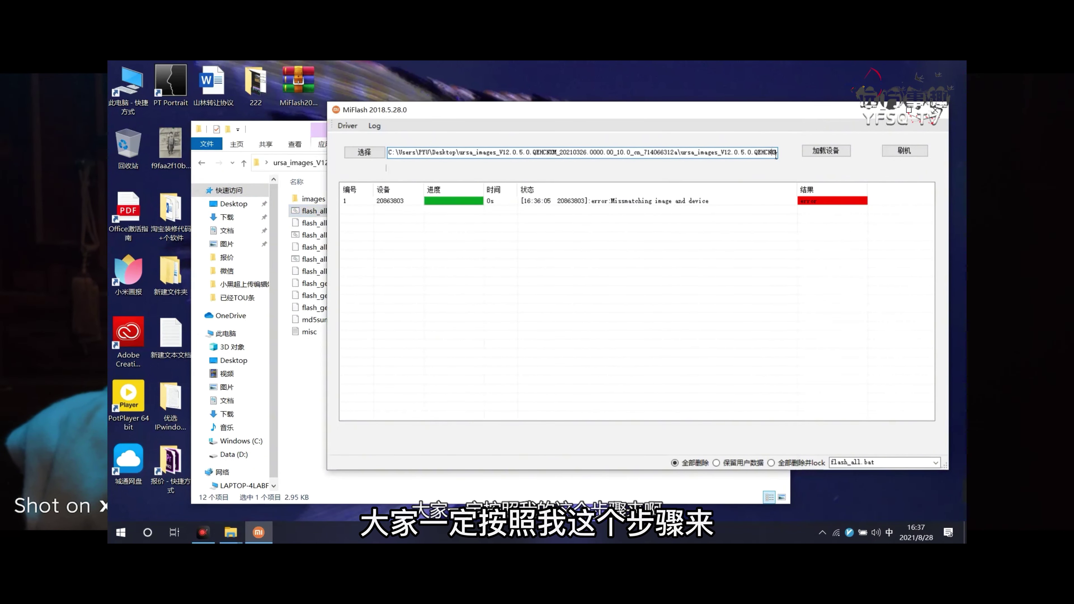
drag(776, 152, 112, 189)
click(513, 155)
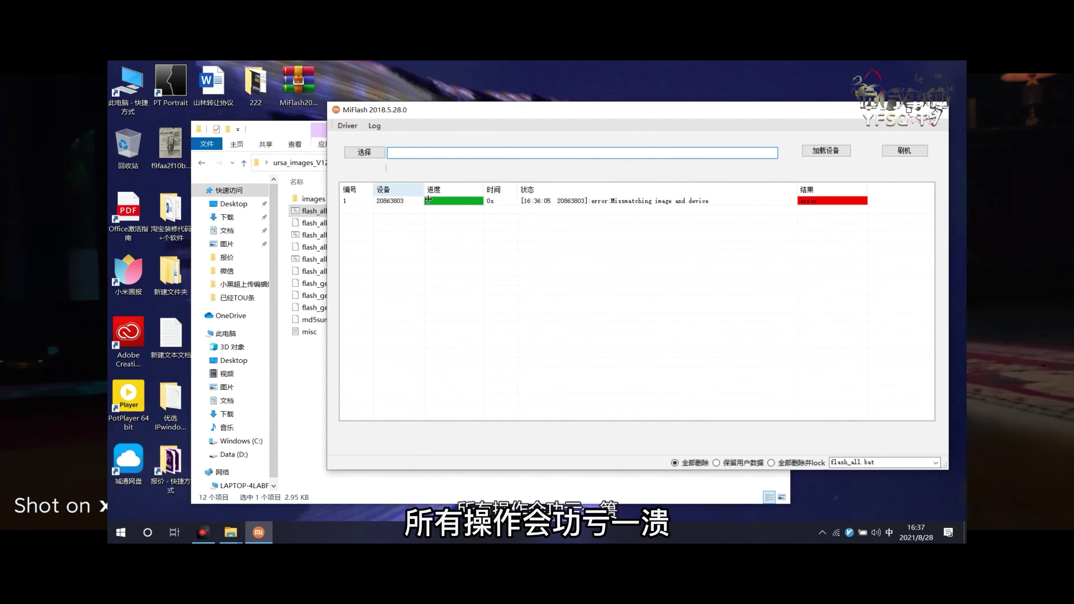
key(ctrl+v)
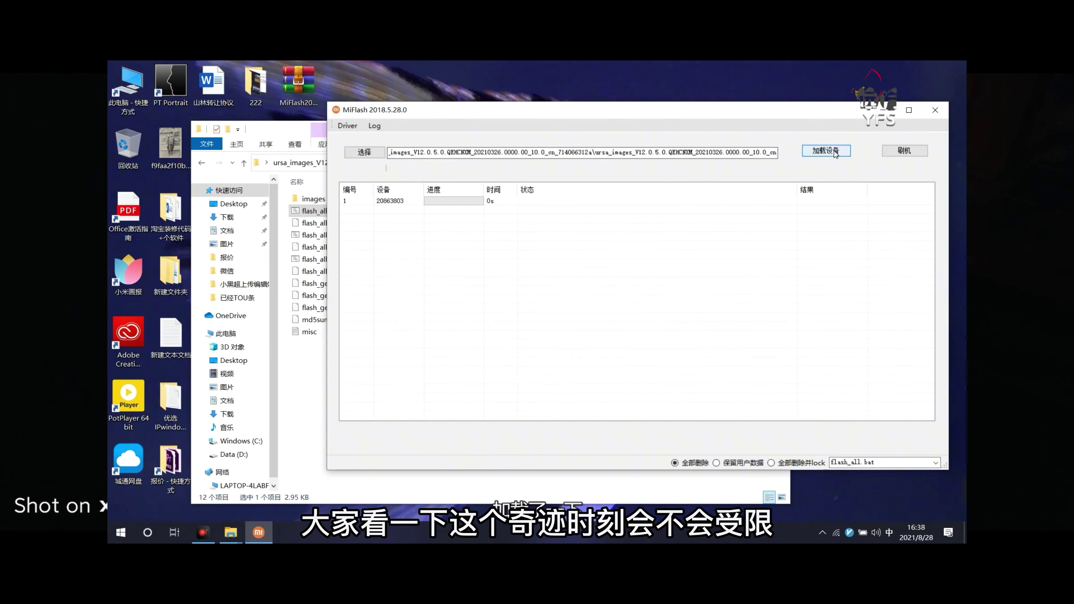
Step: Start flashing the edited ROM to the phone and close the ROM folder window
click(905, 151)
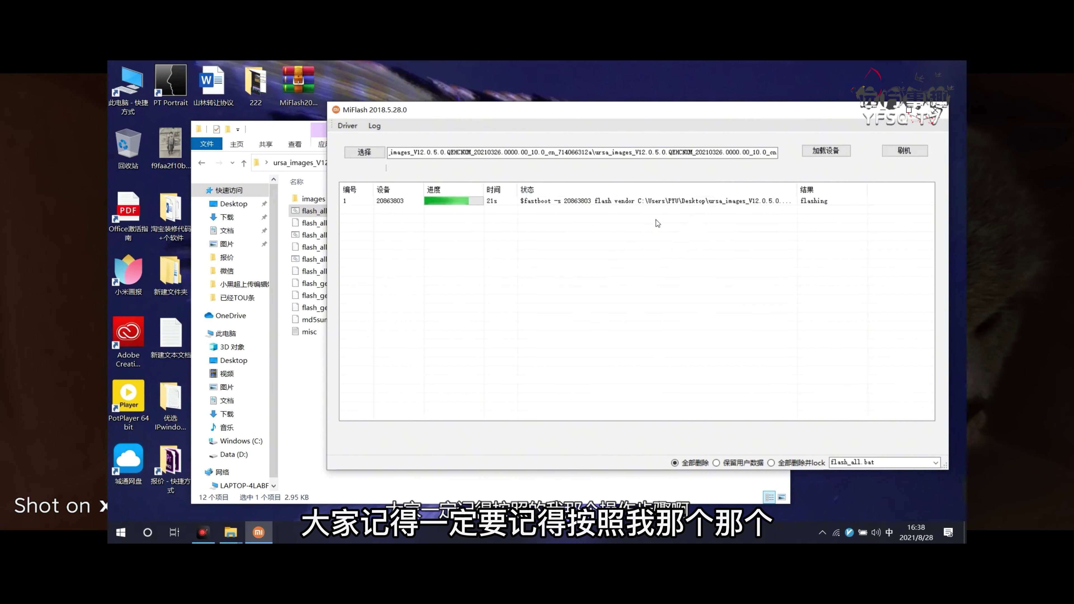
click(287, 131)
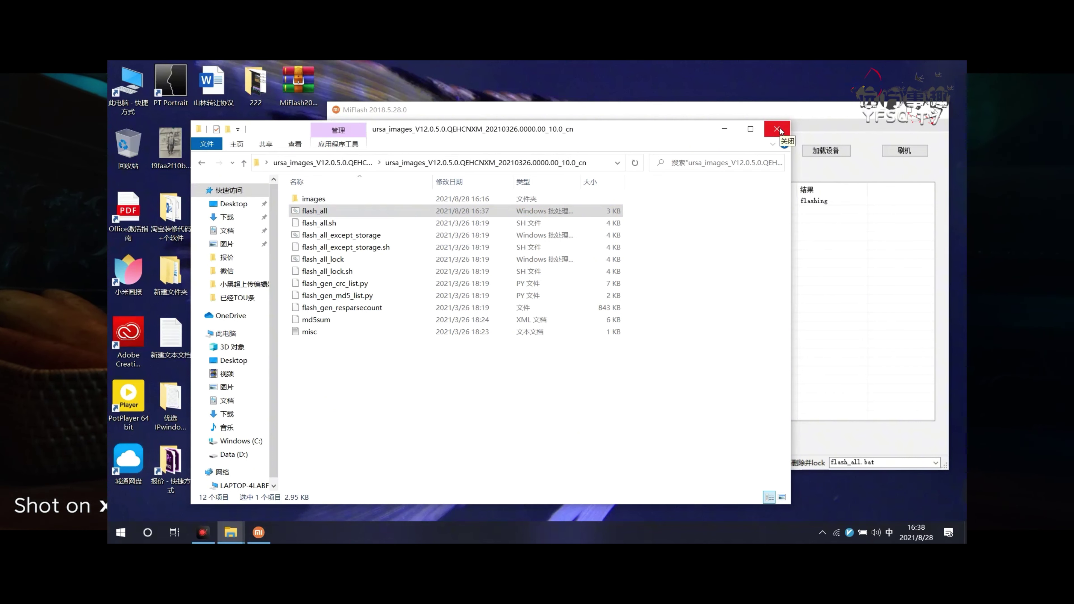
click(777, 129)
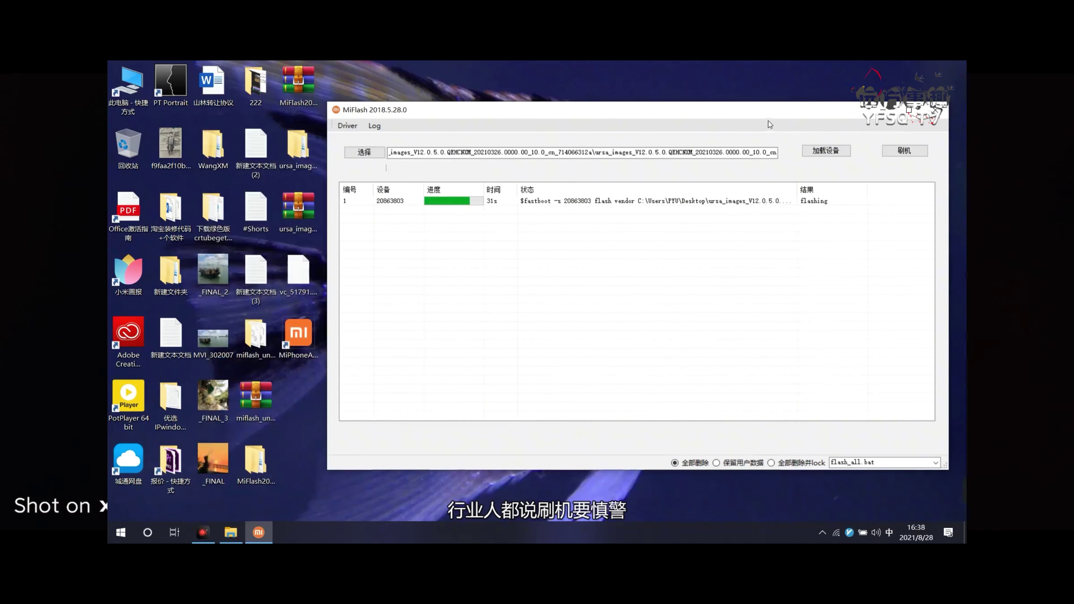